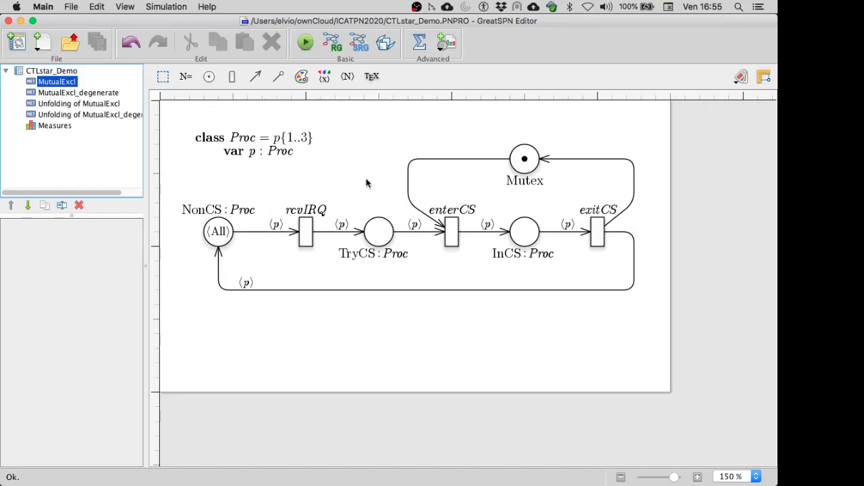
# Step: Select the Mutex place, then add a temporary place P0 below the net and delete it
pyautogui.click(519, 172)
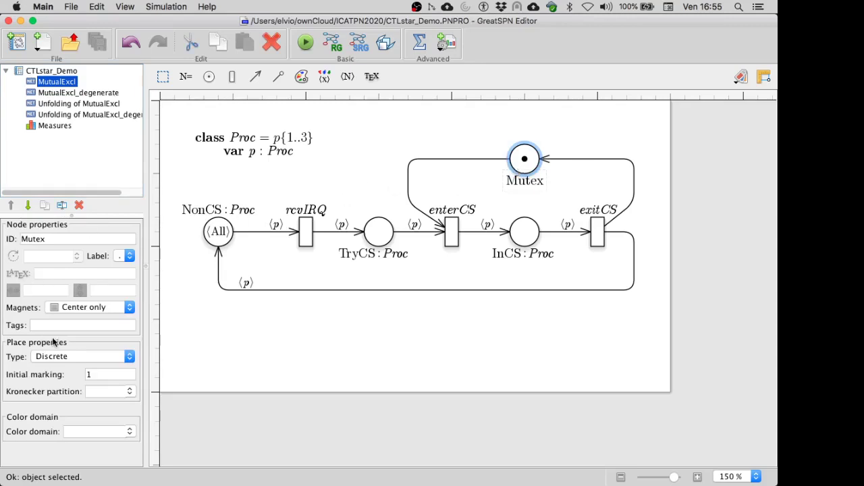
pyautogui.click(348, 171)
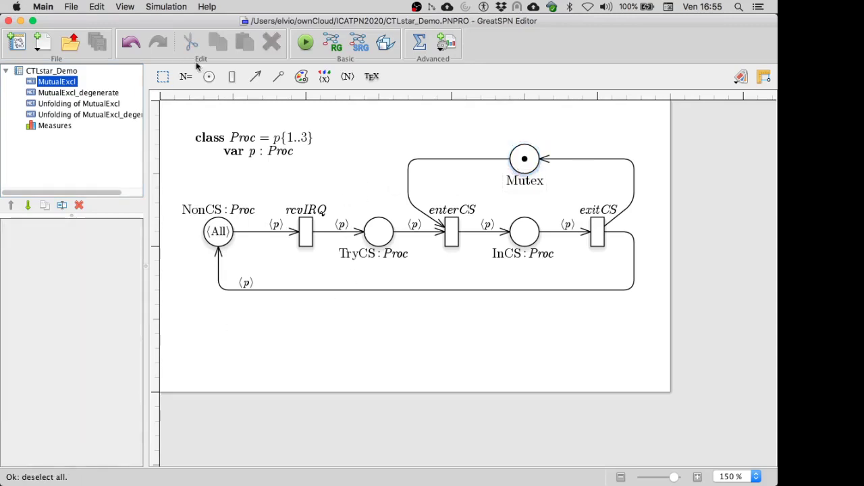
pyautogui.click(291, 335)
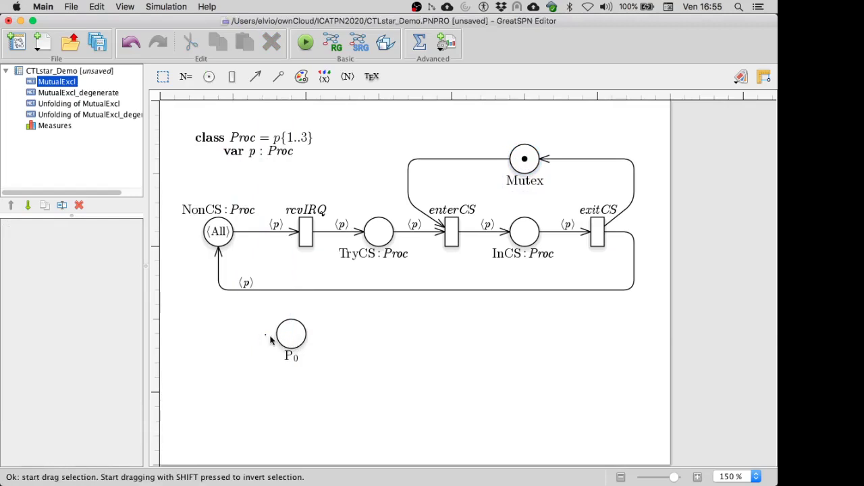
pyautogui.click(296, 347)
pyautogui.press('Delete')
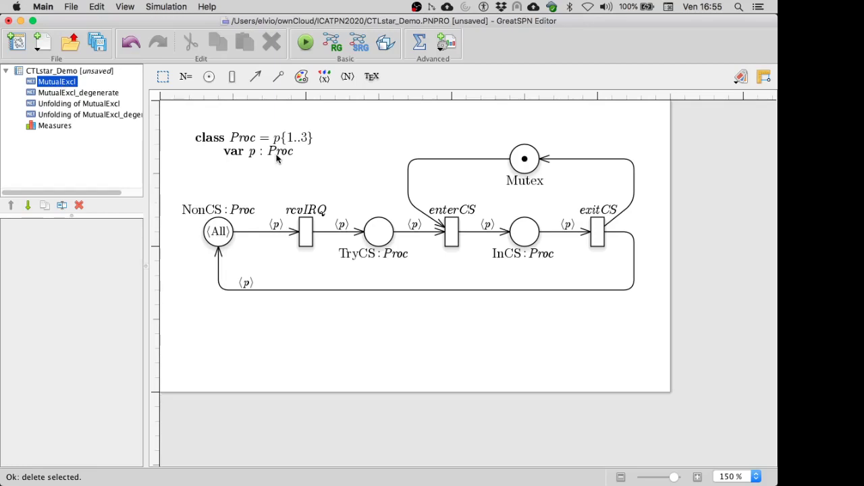
# Step: Highlight the Mutex place and then the class and variable declarations
pyautogui.moveTo(513, 126); pyautogui.dragTo(517, 177)
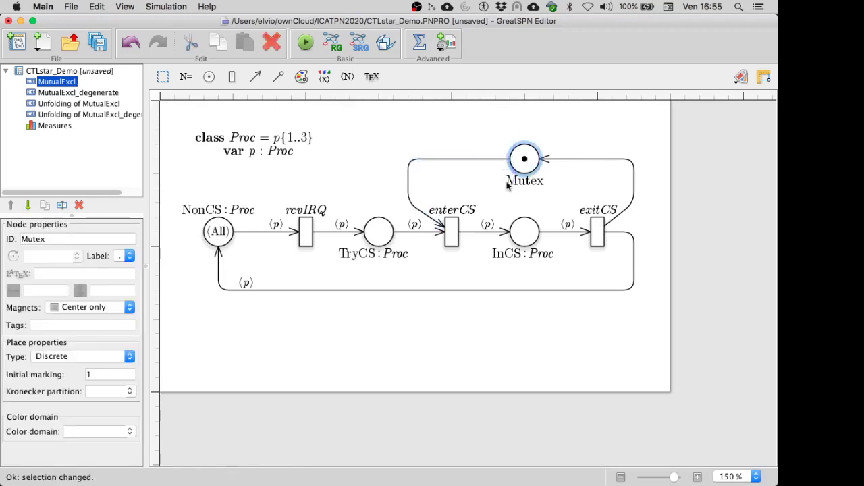
pyautogui.click(293, 174)
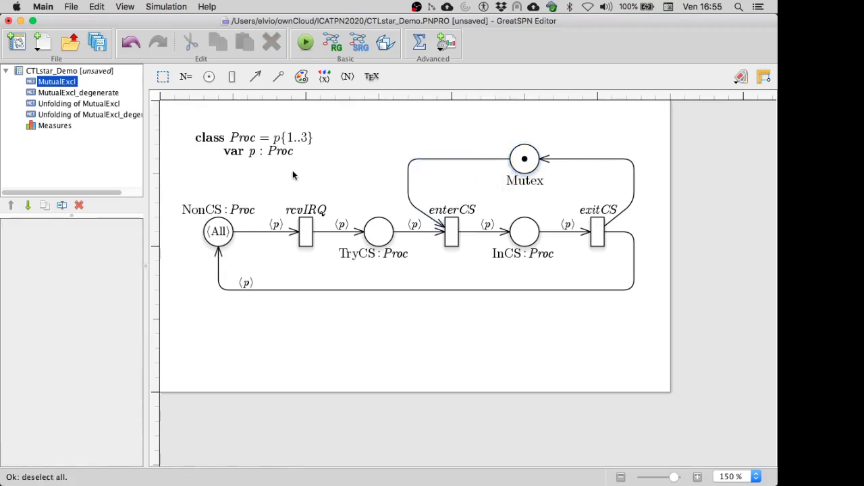
pyautogui.moveTo(293, 175); pyautogui.dragTo(235, 122)
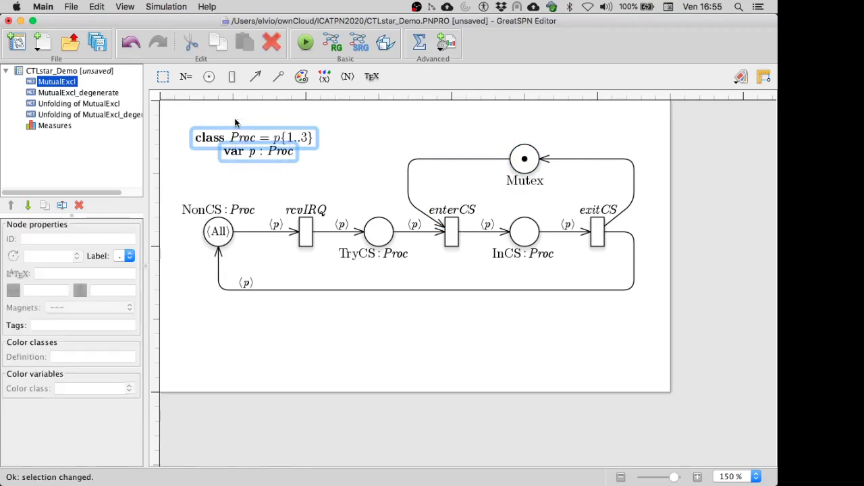
pyautogui.click(325, 163)
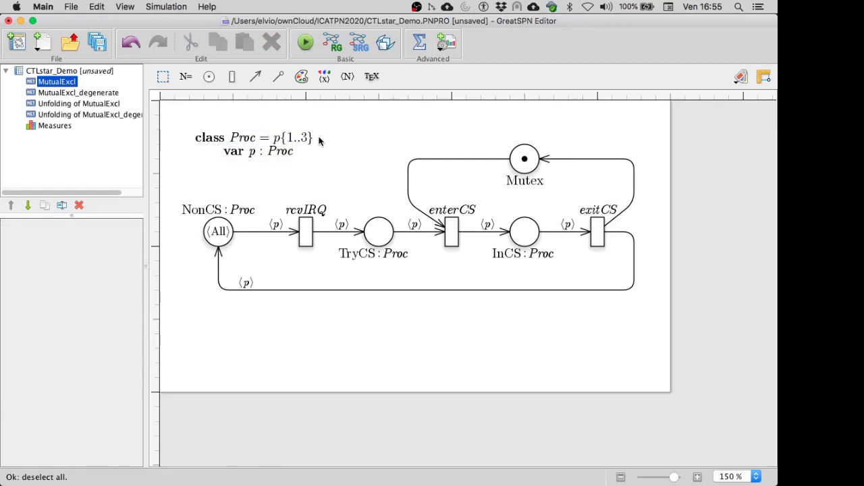
# Step: Simulate the net by firing rcvIRQ with binding p2, then enterCS for p2, and exit
pyautogui.click(306, 43)
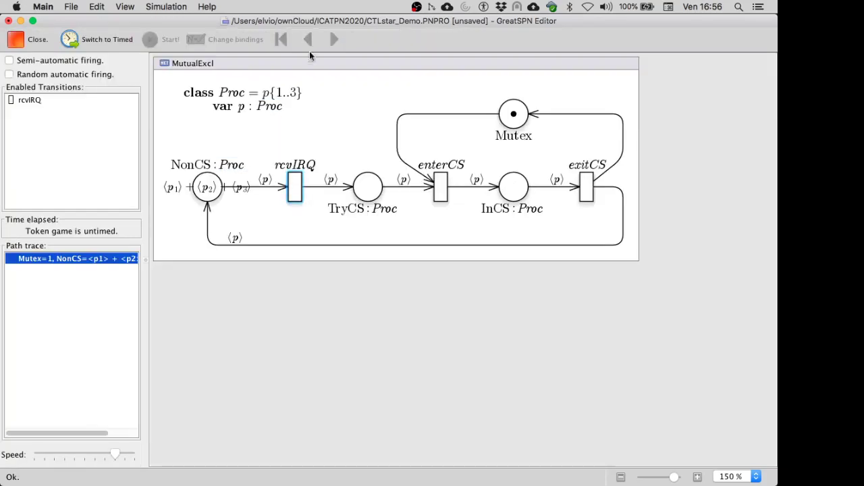
pyautogui.click(294, 182)
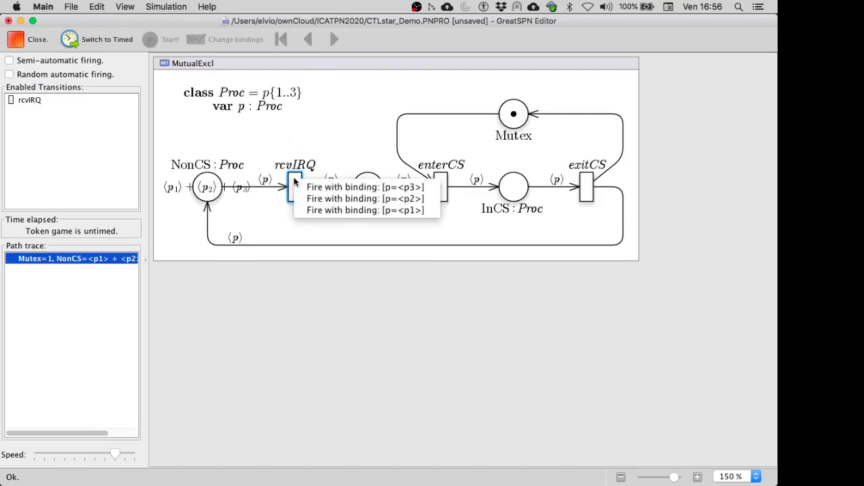
pyautogui.click(320, 203)
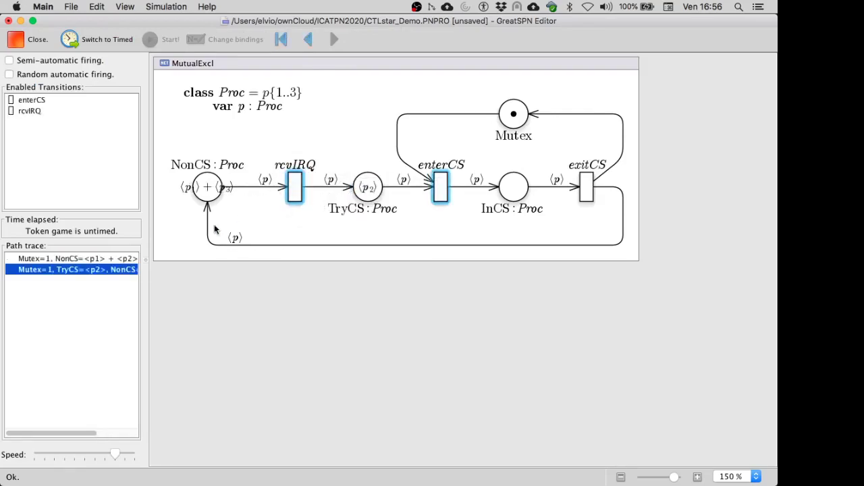
pyautogui.click(447, 189)
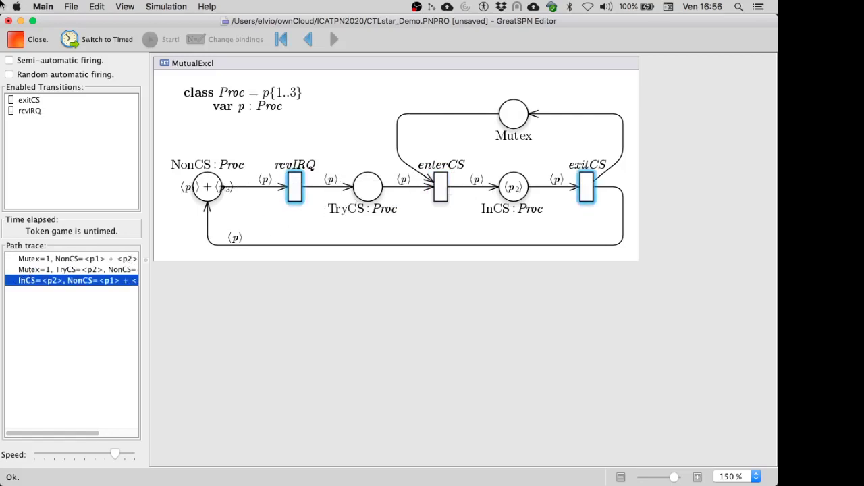
pyautogui.click(29, 44)
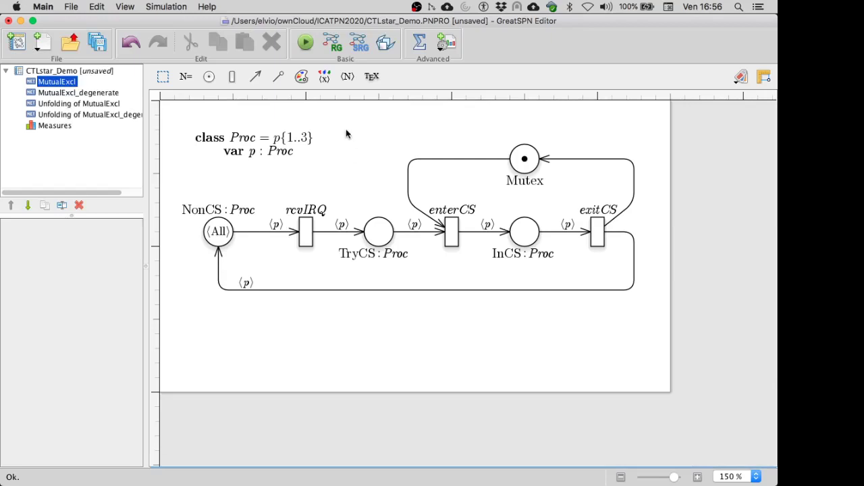
# Step: Build and review the symbolic reachability graph, then close it and return to the editor
pyautogui.click(362, 44)
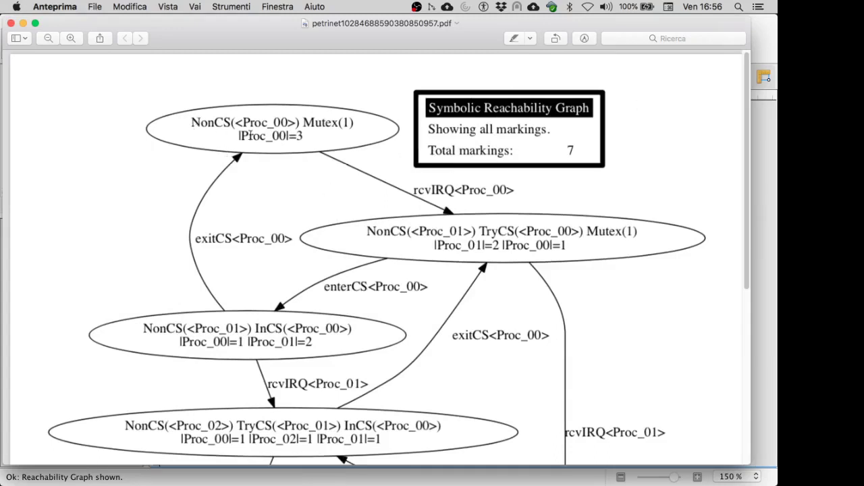
pyautogui.scroll(-1, 250, 137)
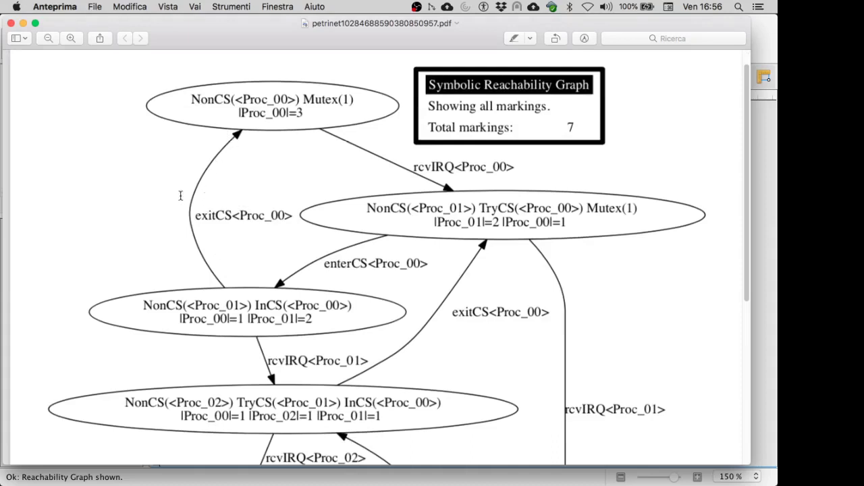
pyautogui.click(9, 23)
pyautogui.click(518, 46)
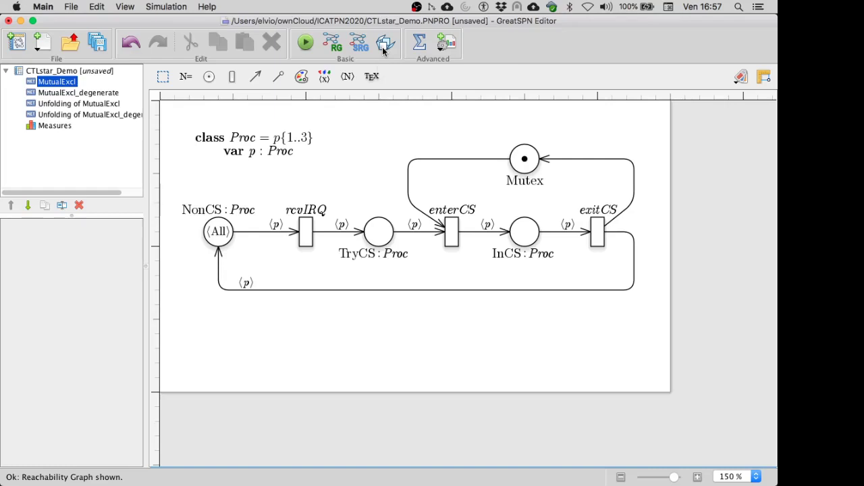
# Step: Glance at the net composition settings, dismiss them, and show the Measures page
pyautogui.click(421, 45)
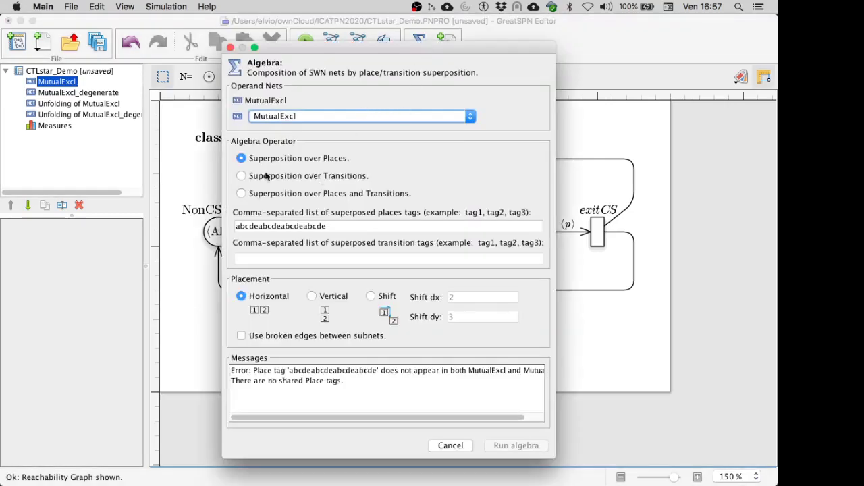
pyautogui.click(230, 48)
pyautogui.click(54, 126)
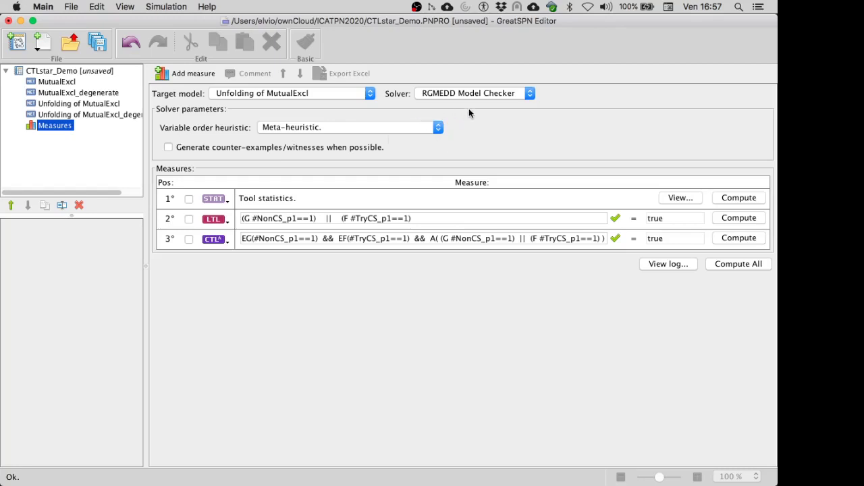
pyautogui.click(475, 92)
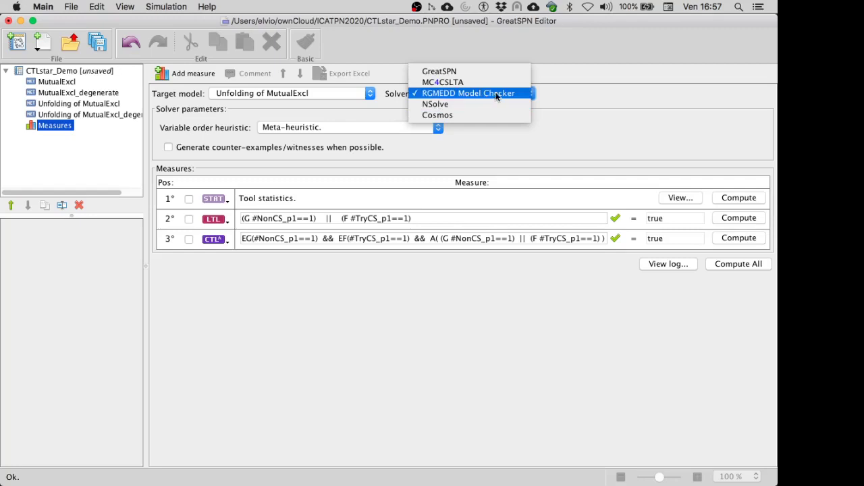
pyautogui.click(496, 96)
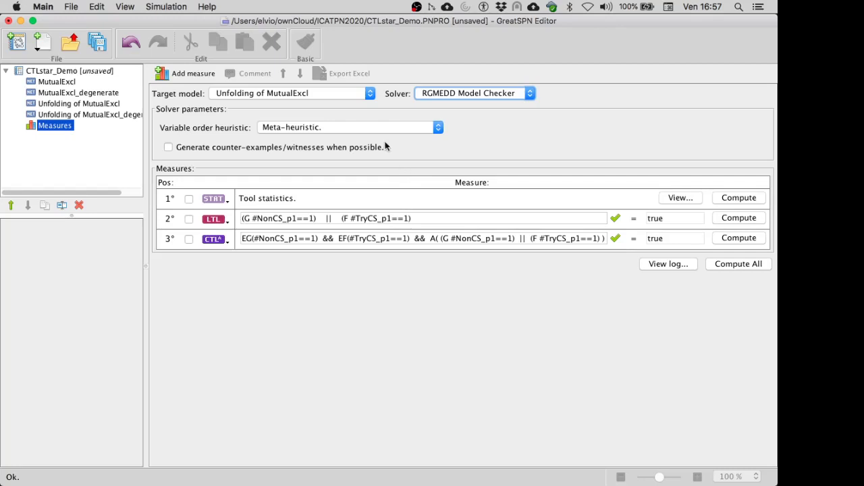
pyautogui.click(357, 94)
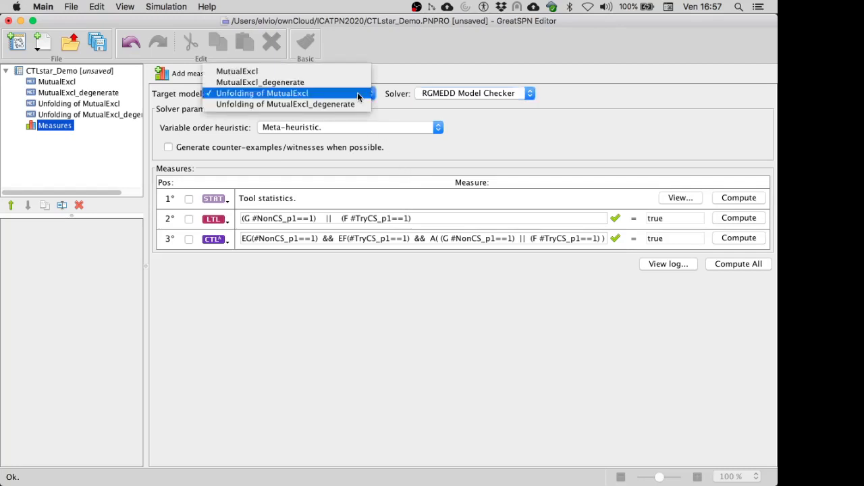
pyautogui.click(512, 105)
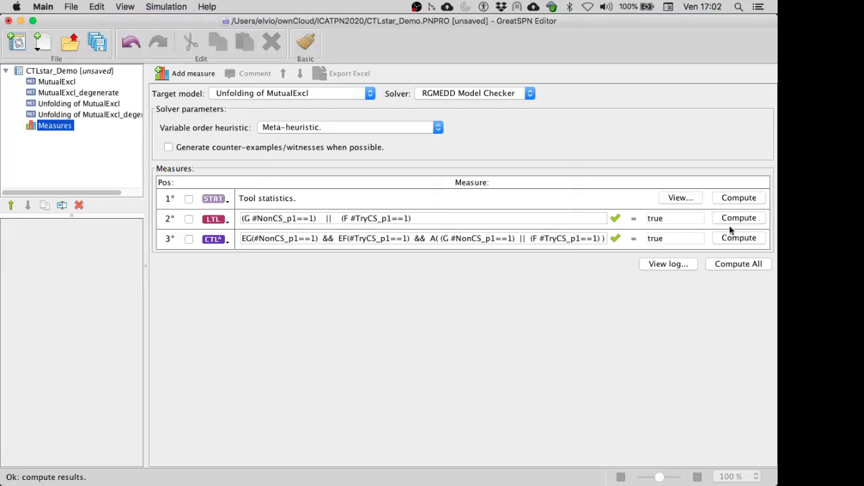
pyautogui.click(741, 263)
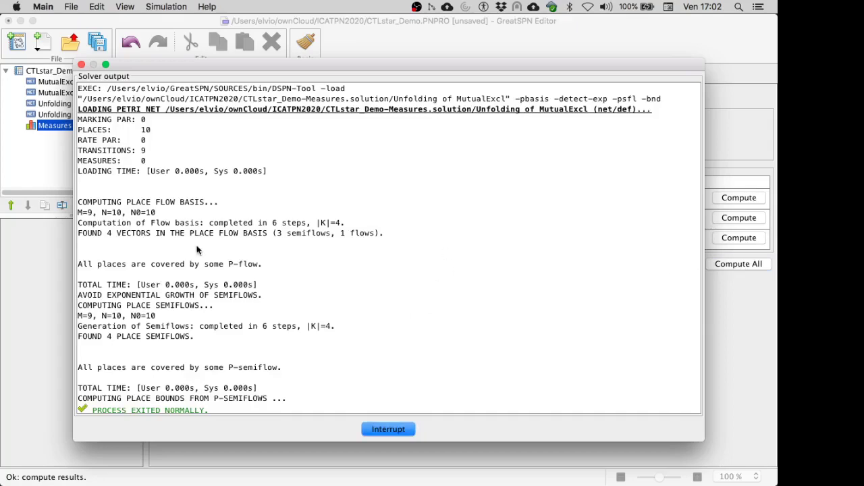
# Step: Scroll through the solver output log to inspect the evaluation, then close it
pyautogui.scroll(15, 197, 250)
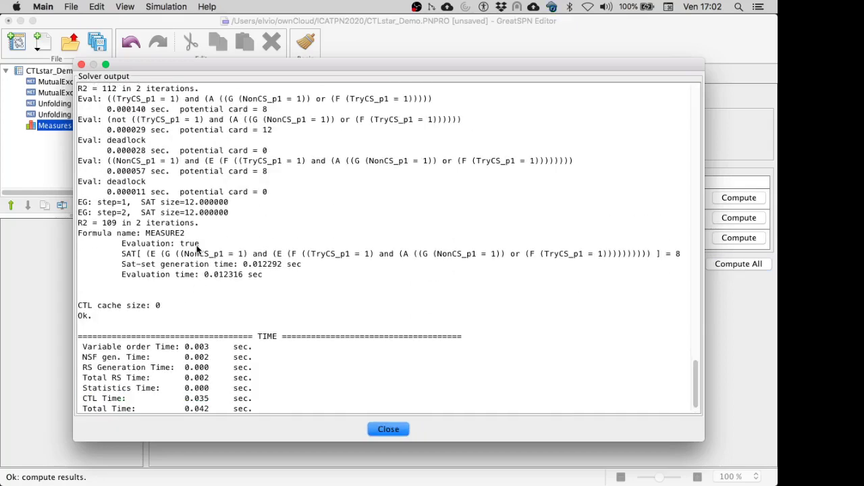
pyautogui.scroll(15, 197, 250)
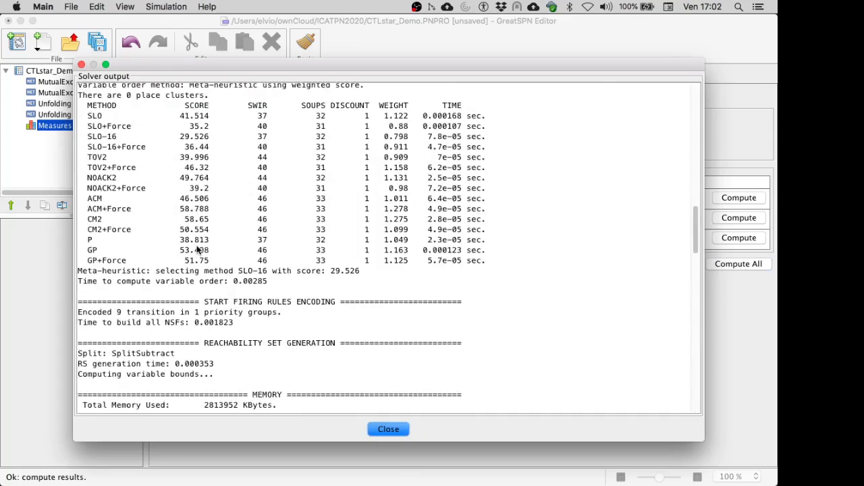
pyautogui.scroll(5, 197, 250)
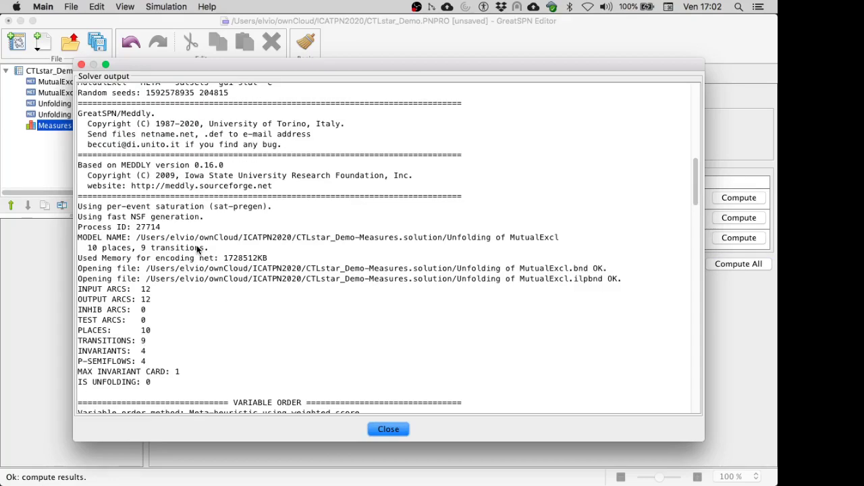
pyautogui.scroll(-20, 197, 250)
pyautogui.scroll(20, 197, 250)
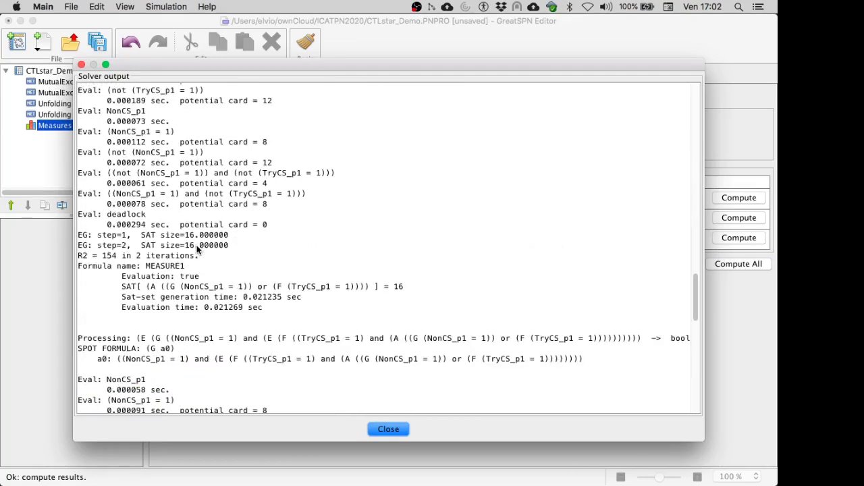
pyautogui.scroll(10, 197, 249)
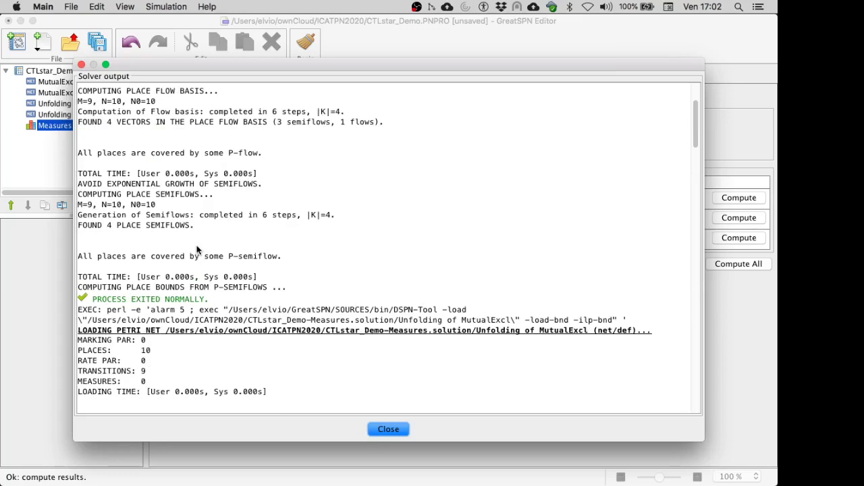
pyautogui.click(405, 433)
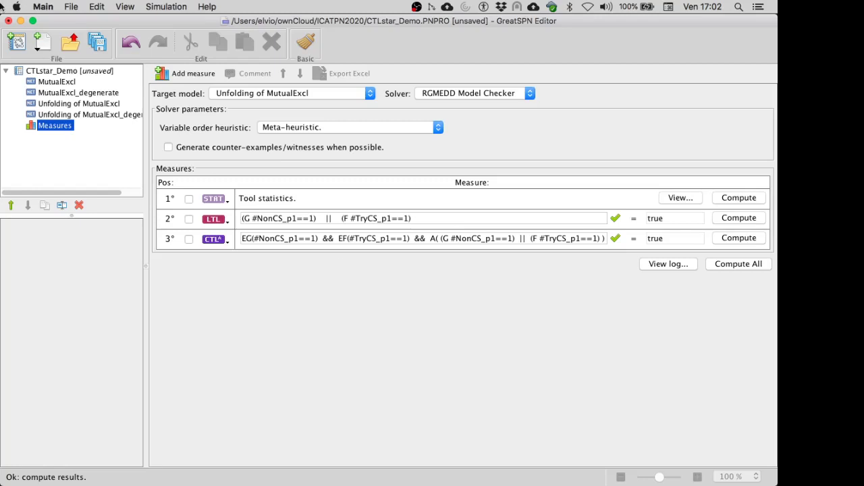
# Step: Open the MutualExcl net diagram from the project tree
pyautogui.click(66, 83)
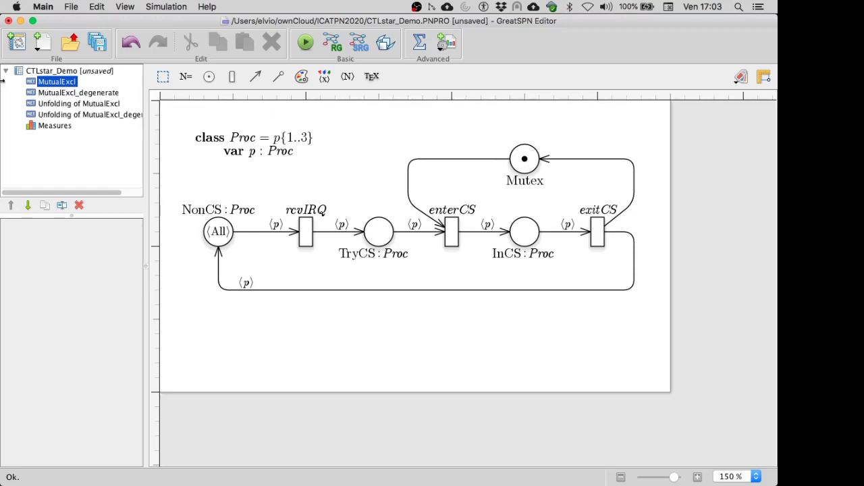
# Step: On the Measures page, highlight the LTL disjuncts (G #NonCS_p1==1), (F #TryCS_p1==1) and the true result
pyautogui.click(55, 126)
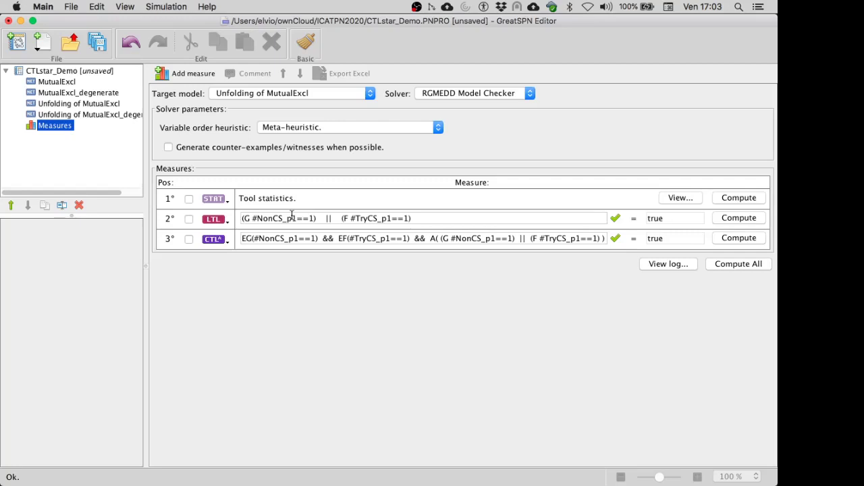
pyautogui.doubleClick(446, 223)
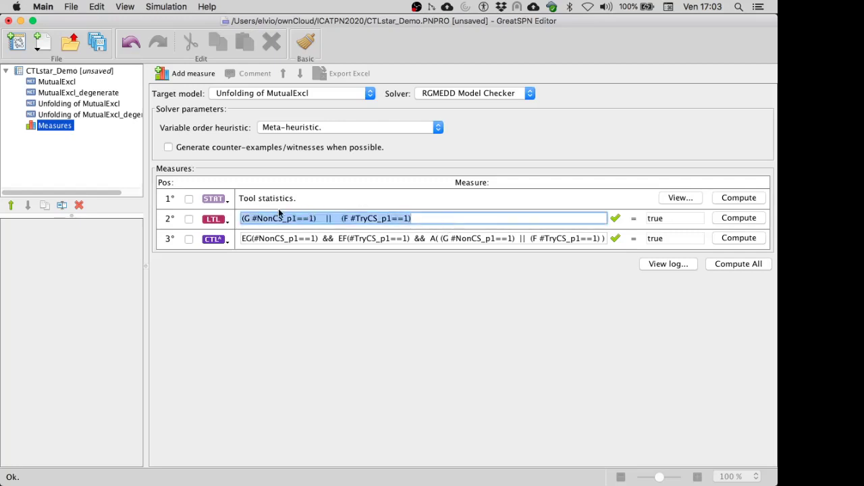
pyautogui.click(282, 218)
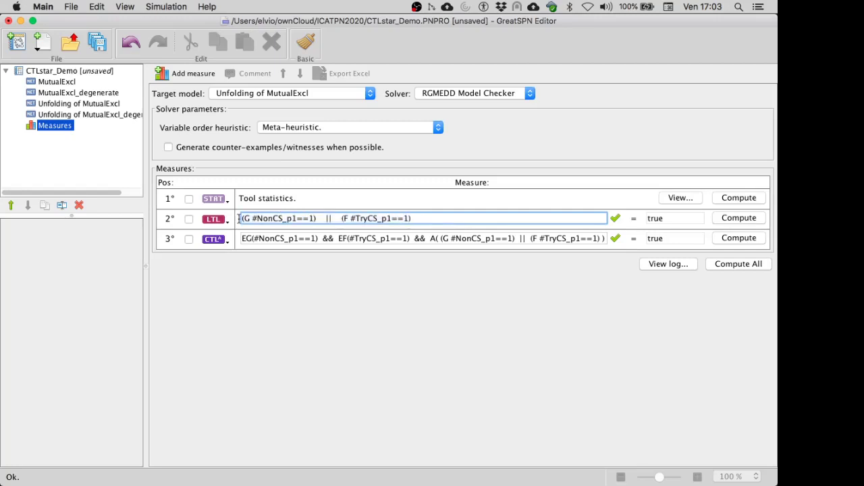
pyautogui.moveTo(240, 218); pyautogui.dragTo(317, 218)
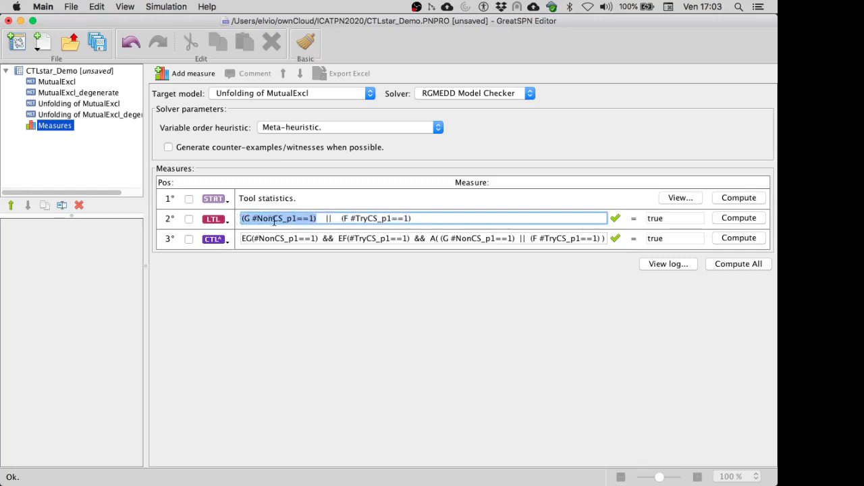
pyautogui.click(342, 218)
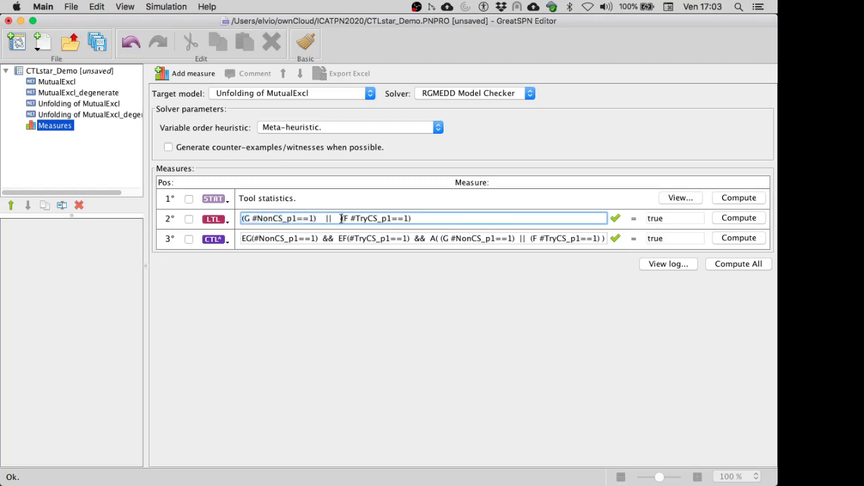
pyautogui.moveTo(342, 218); pyautogui.dragTo(404, 223)
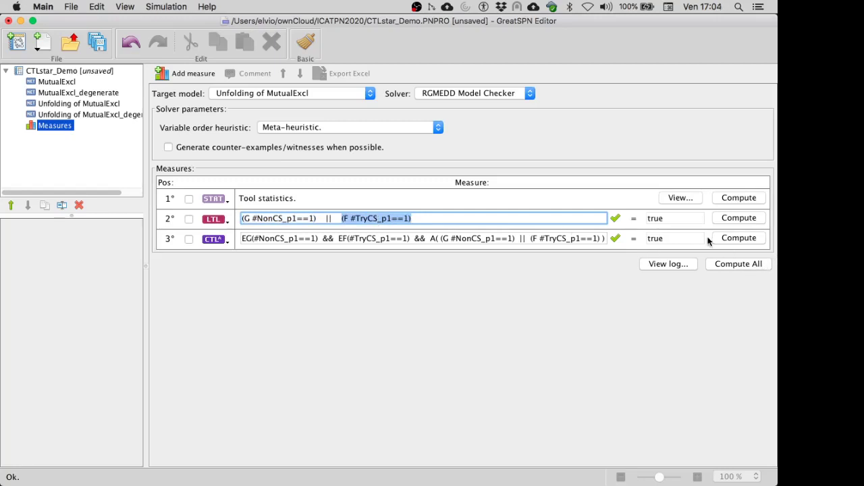
pyautogui.doubleClick(660, 218)
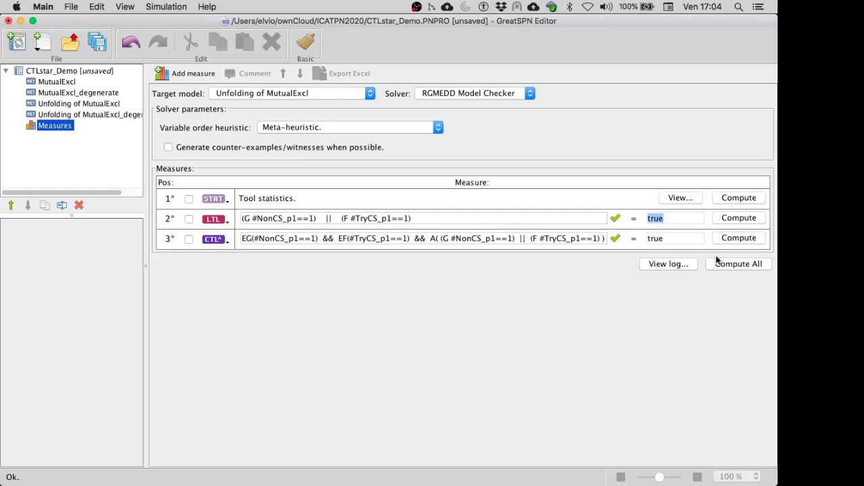
# Step: Recompute only the row 2 LTL measure, close the solver log, and highlight its true result
pyautogui.click(723, 221)
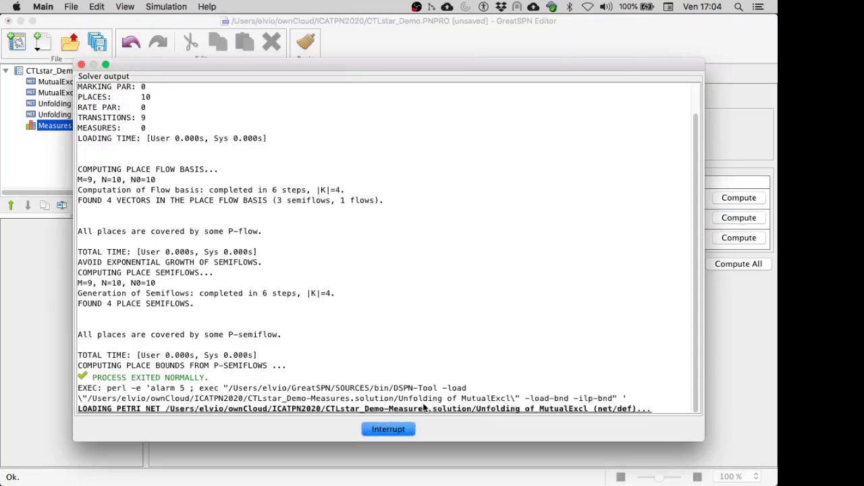
pyautogui.click(397, 427)
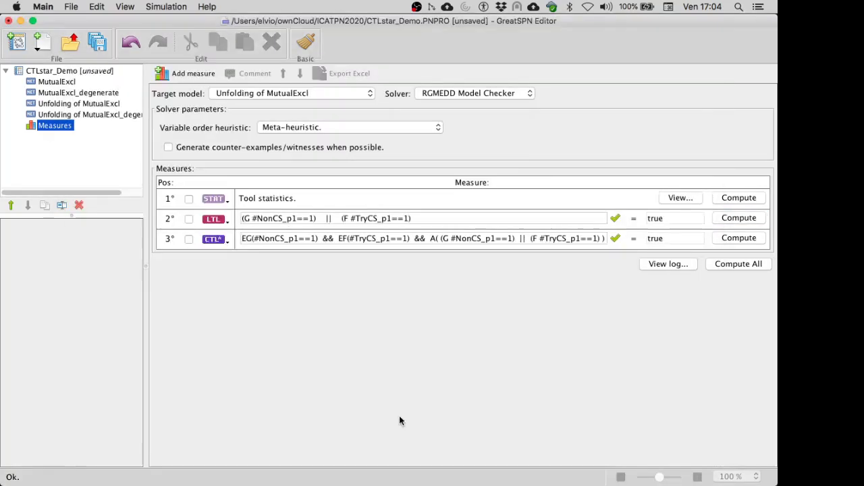
pyautogui.doubleClick(660, 220)
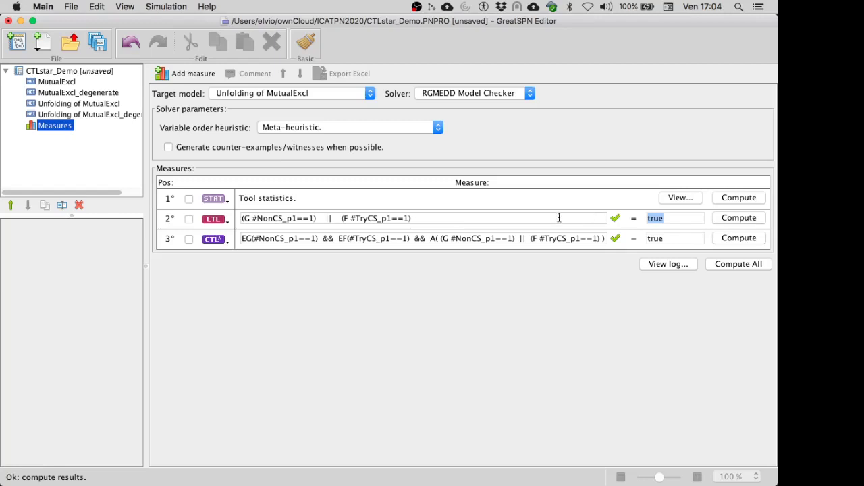
# Step: View the MutualExcl_degenerate net, then set the Measures target model to Unfolding of MutualExcl_degenerate
pyautogui.click(54, 95)
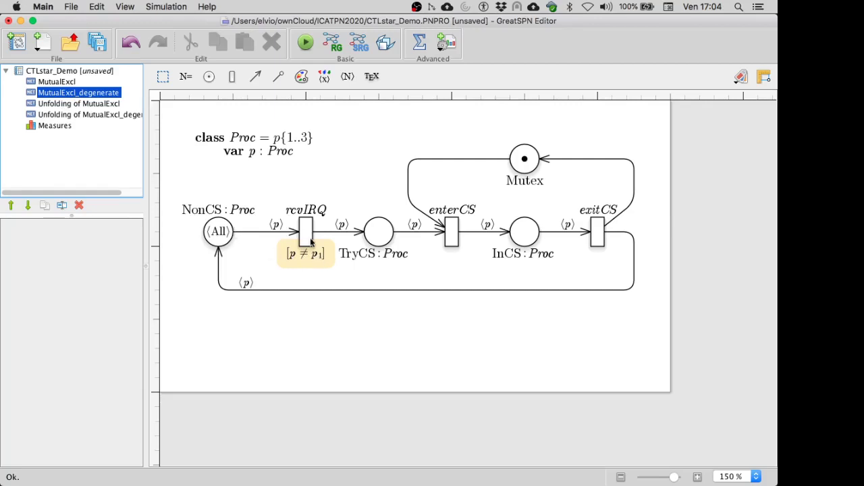
pyautogui.click(69, 125)
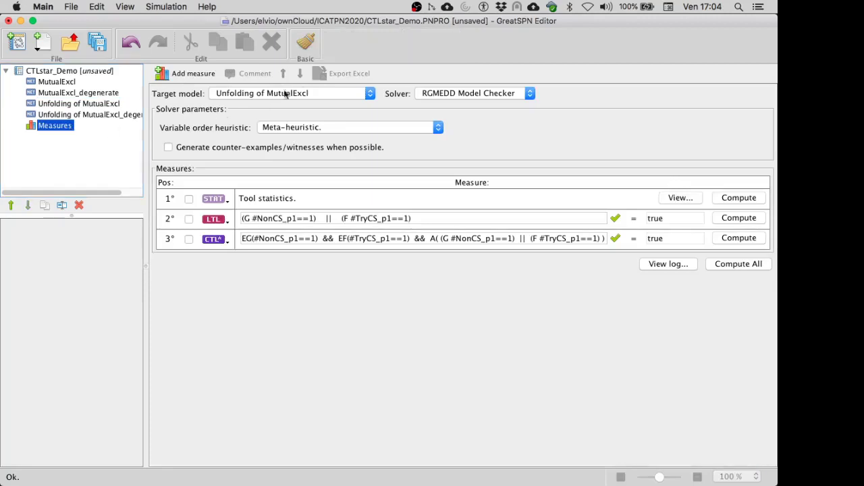
pyautogui.click(302, 95)
pyautogui.click(302, 103)
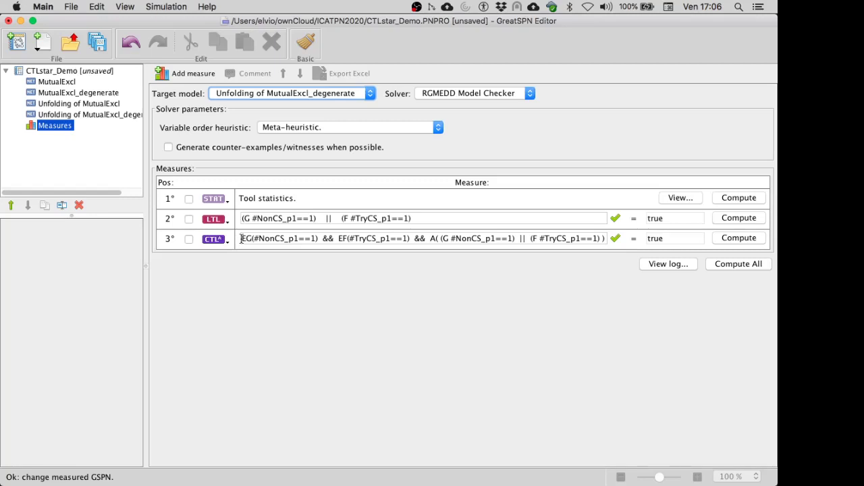
pyautogui.moveTo(241, 239); pyautogui.dragTo(411, 233)
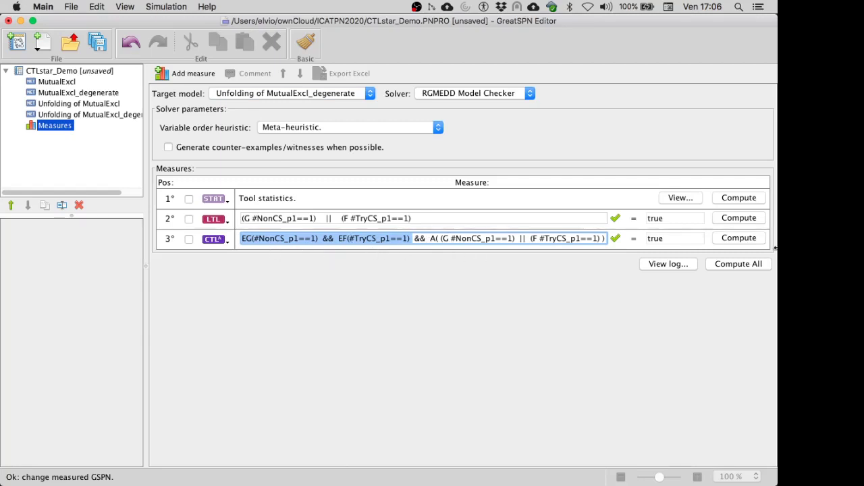
# Step: Compute all measures on Unfolding of MutualExcl_degenerate and close the solver log
pyautogui.click(746, 266)
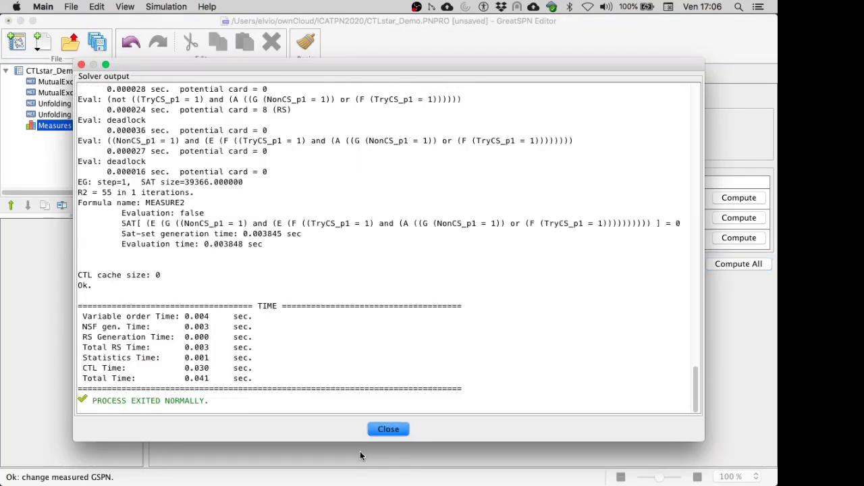
pyautogui.click(380, 435)
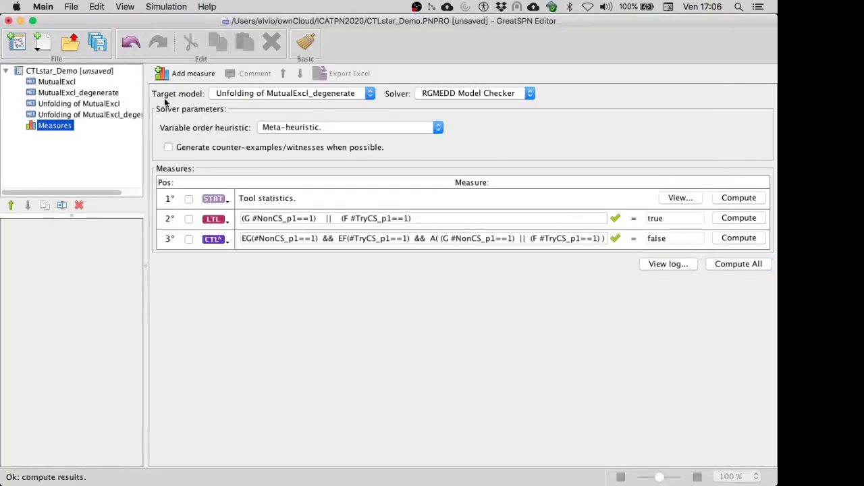